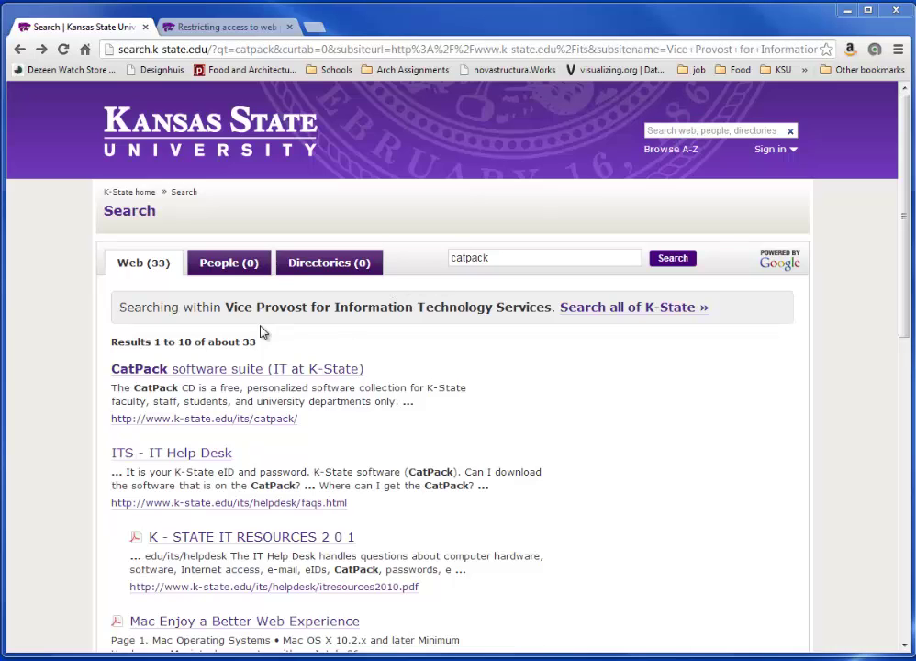
Open the CatPack software suite page from the search results and find the secured file transfer program in its Windows software list.
{"action": "left_click", "coordinate": [208, 370]}
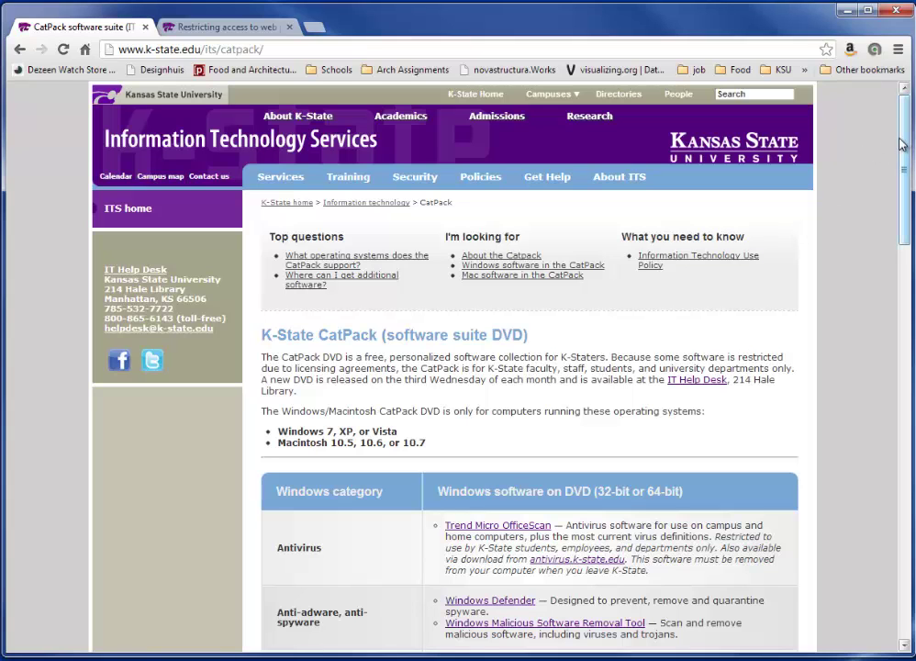
{"action": "left_click_drag", "start_coordinate": [904, 147], "coordinate": [879, 292]}
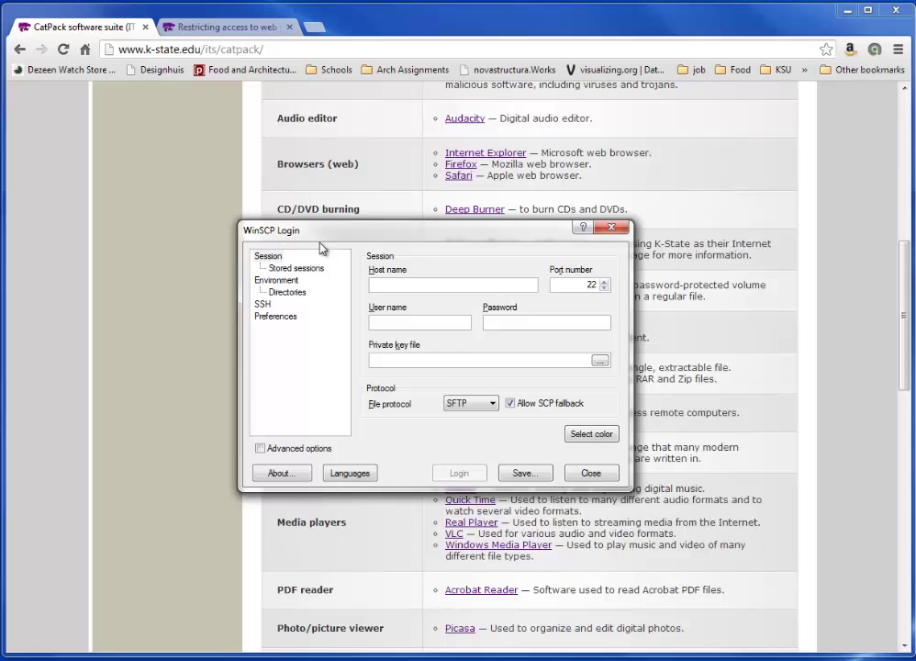
Log in through WinSCP to host unix.ksu.edu with the account's user name and password, continuing past the authentication banner.
{"action": "left_click_drag", "start_coordinate": [306, 218], "coordinate": [260, 246]}
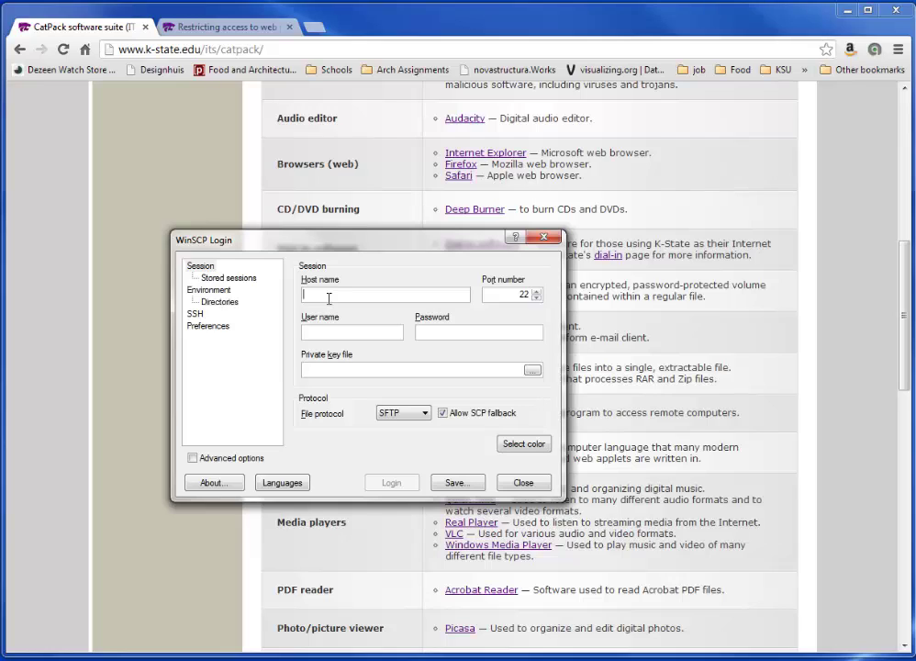
{"action": "type", "text": "unix"}
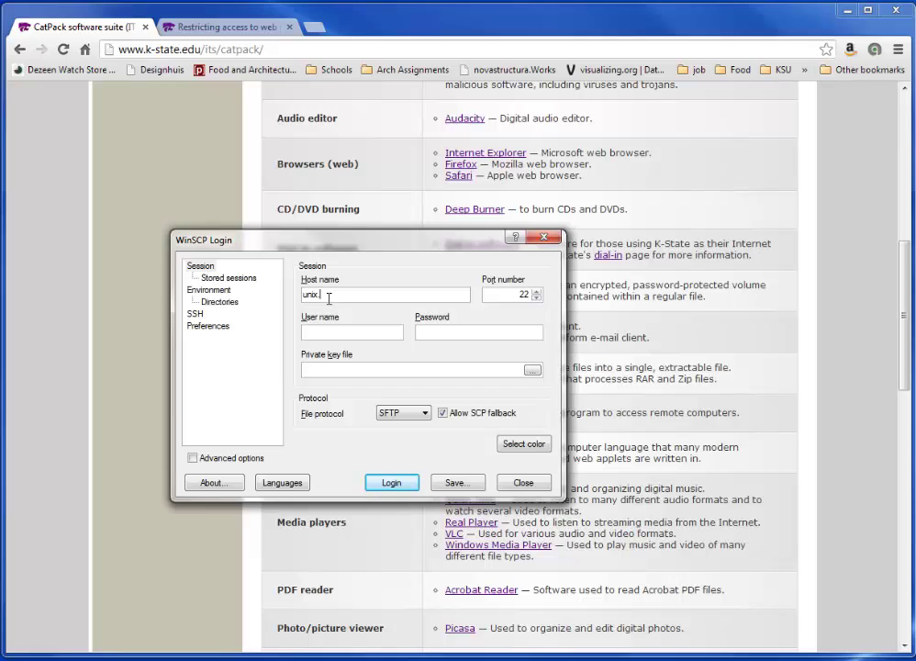
{"action": "type", "text": ".ksu.edu"}
{"action": "left_click", "coordinate": [375, 331]}
{"action": "type", "text": "dh1"}
{"action": "key", "text": "Tab"}
{"action": "type", "text": "•••••••••••"}
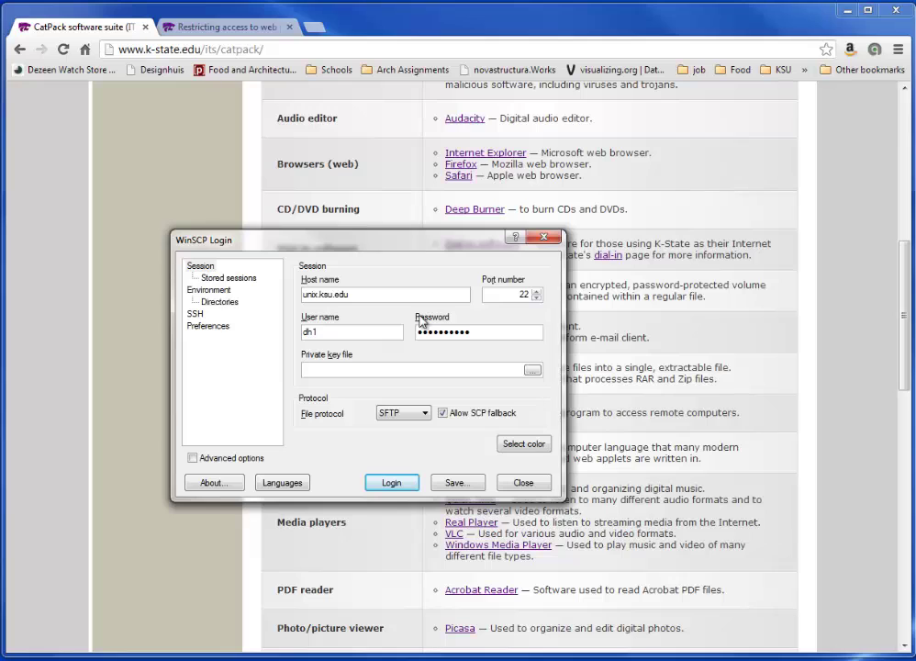
{"action": "left_click", "coordinate": [392, 482]}
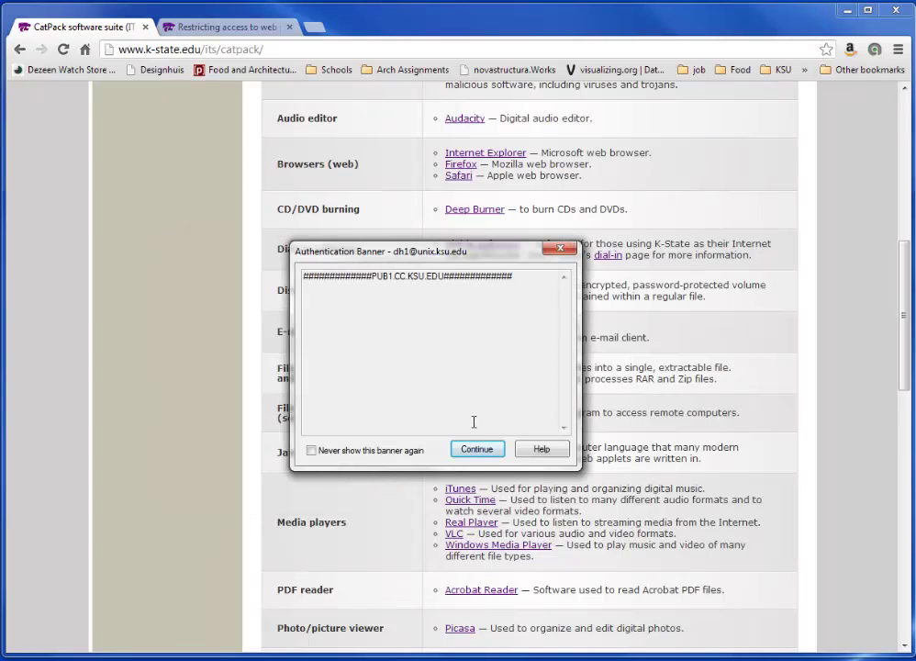
{"action": "left_click", "coordinate": [487, 449]}
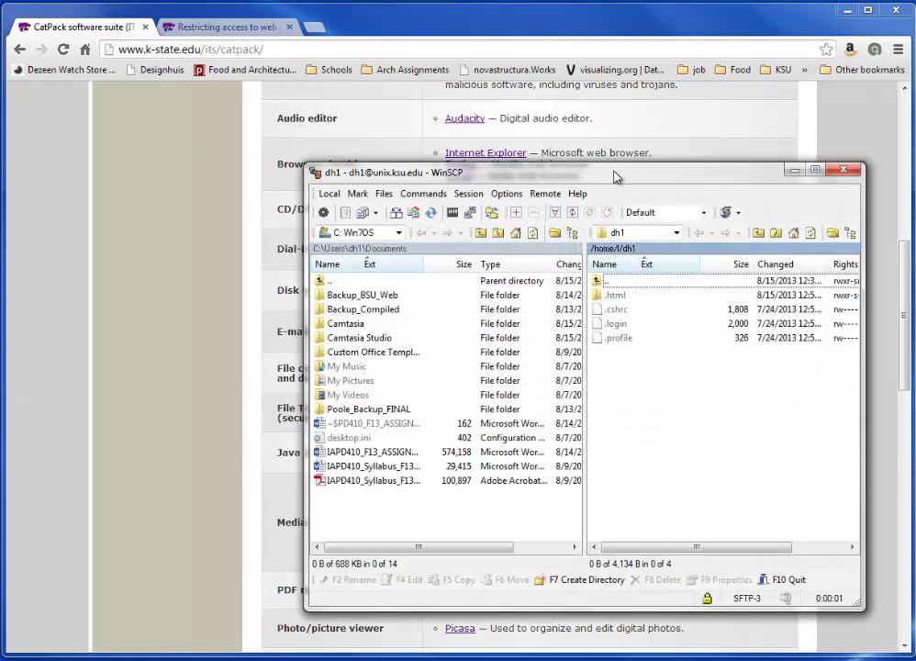
Open the .html folder in the remote home directory on the server.
{"action": "left_click_drag", "start_coordinate": [582, 170], "coordinate": [470, 153]}
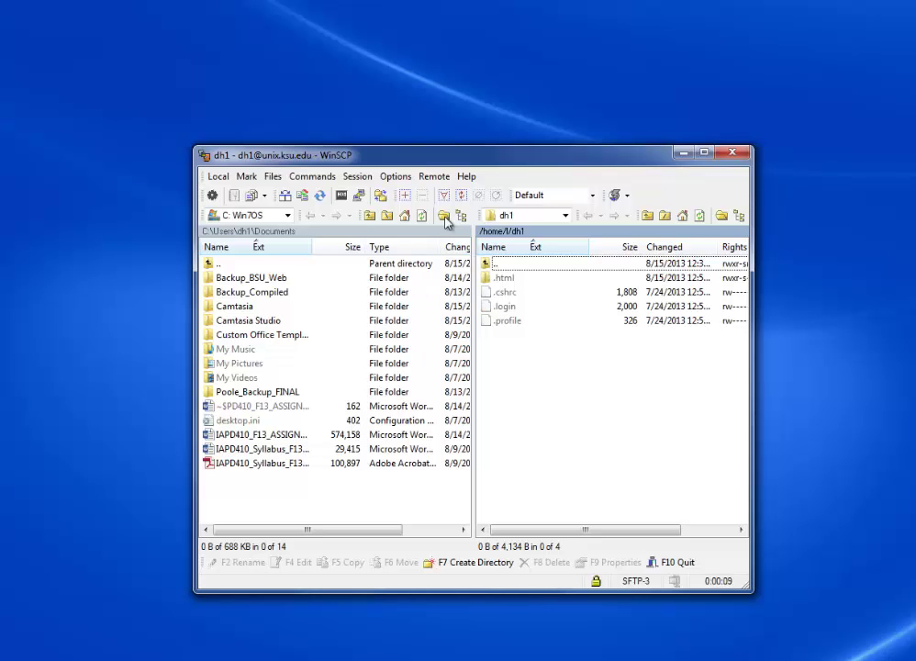
{"action": "left_click_drag", "start_coordinate": [473, 164], "coordinate": [395, 130]}
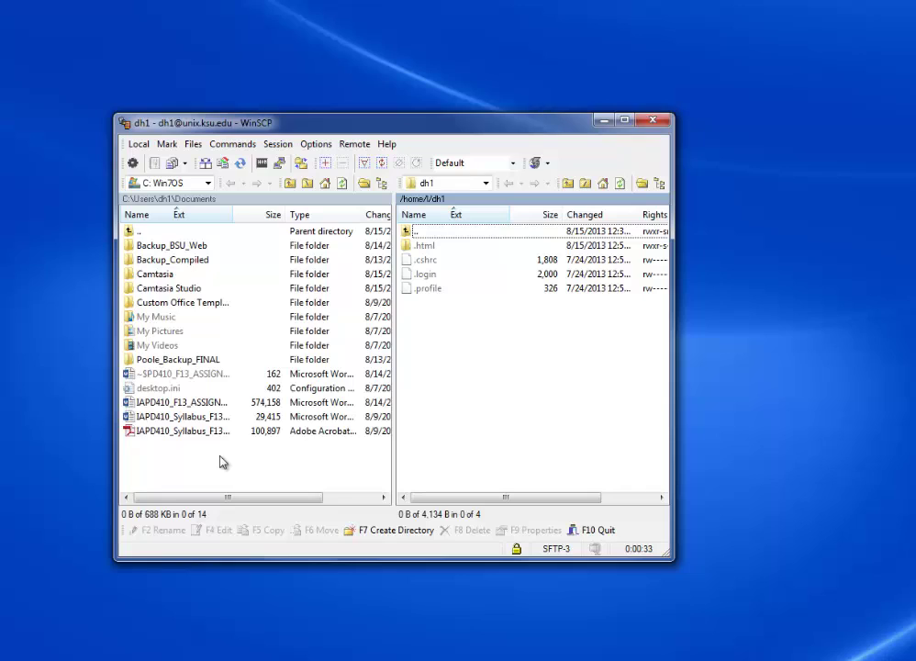
{"action": "double_click", "coordinate": [424, 246]}
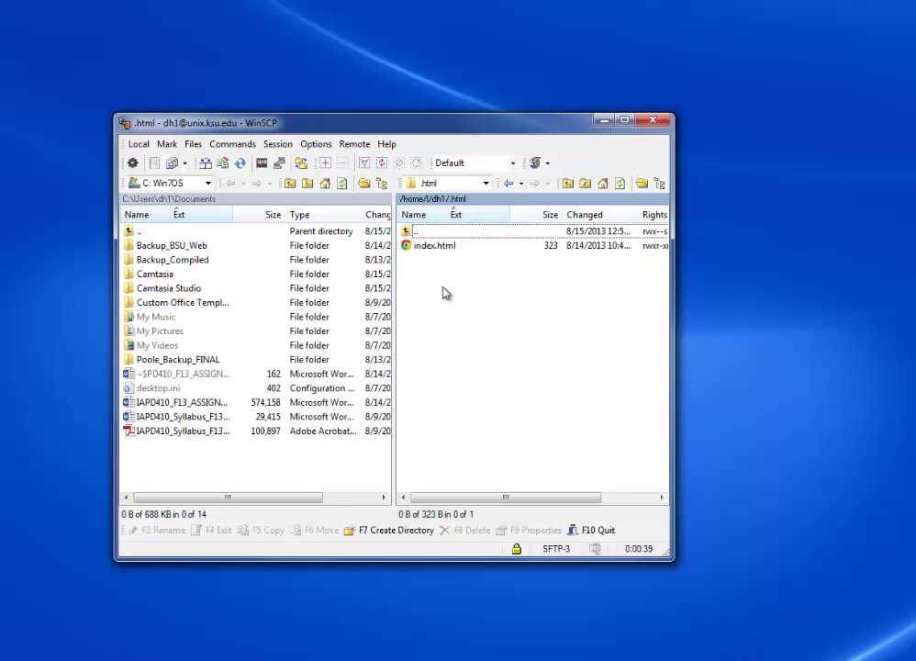
{"action": "double_click", "coordinate": [408, 232]}
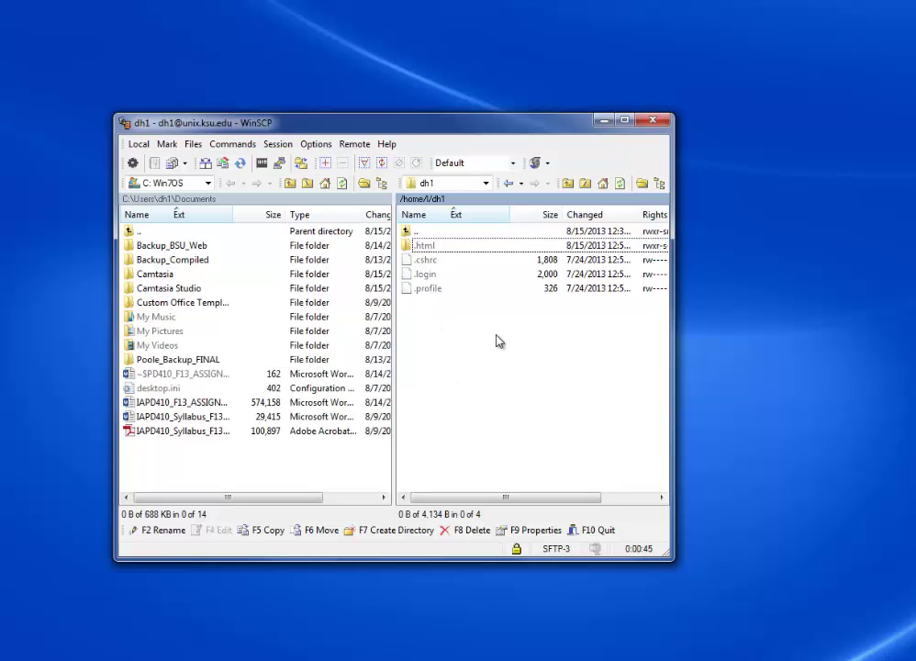
{"action": "double_click", "coordinate": [425, 247]}
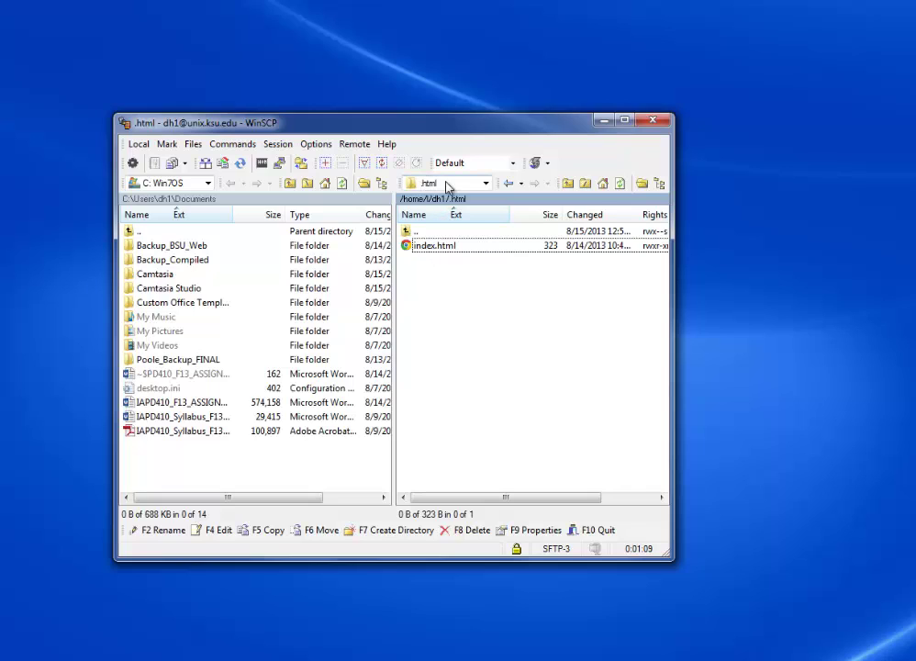
Inspect the octal permissions of index.html without changing them and return to the remote home directory.
{"action": "right_click", "coordinate": [437, 253]}
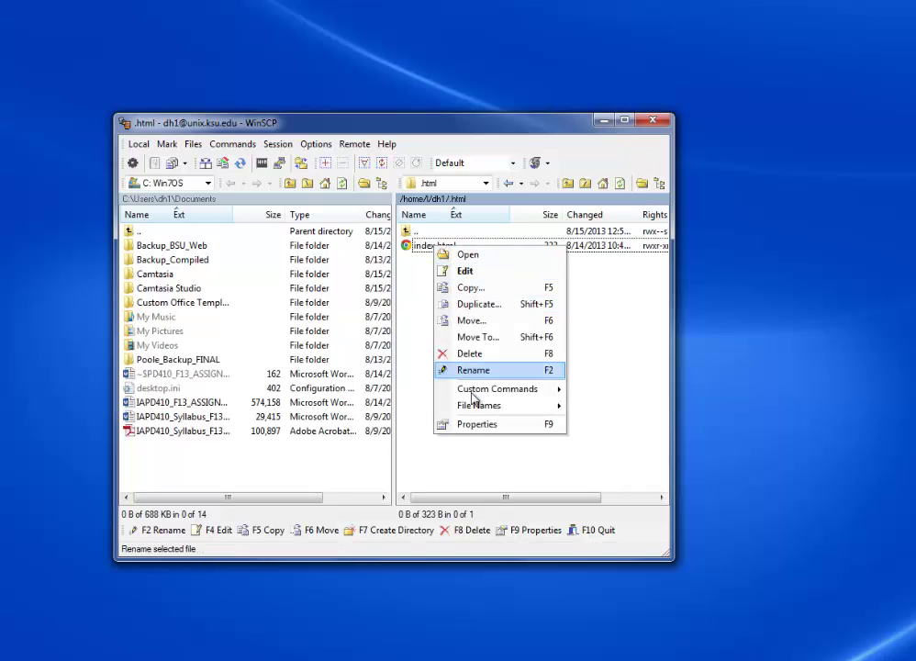
{"action": "left_click", "coordinate": [479, 428]}
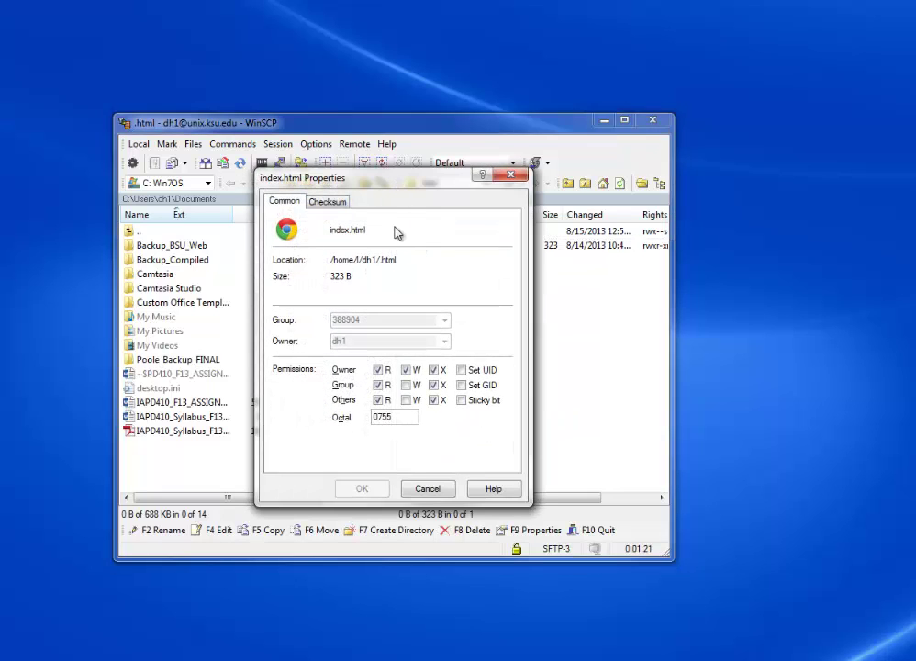
{"action": "left_click_drag", "start_coordinate": [401, 417], "coordinate": [371, 419]}
{"action": "left_click", "coordinate": [398, 420]}
{"action": "left_click_drag", "start_coordinate": [401, 419], "coordinate": [360, 415]}
{"action": "left_click", "coordinate": [431, 490]}
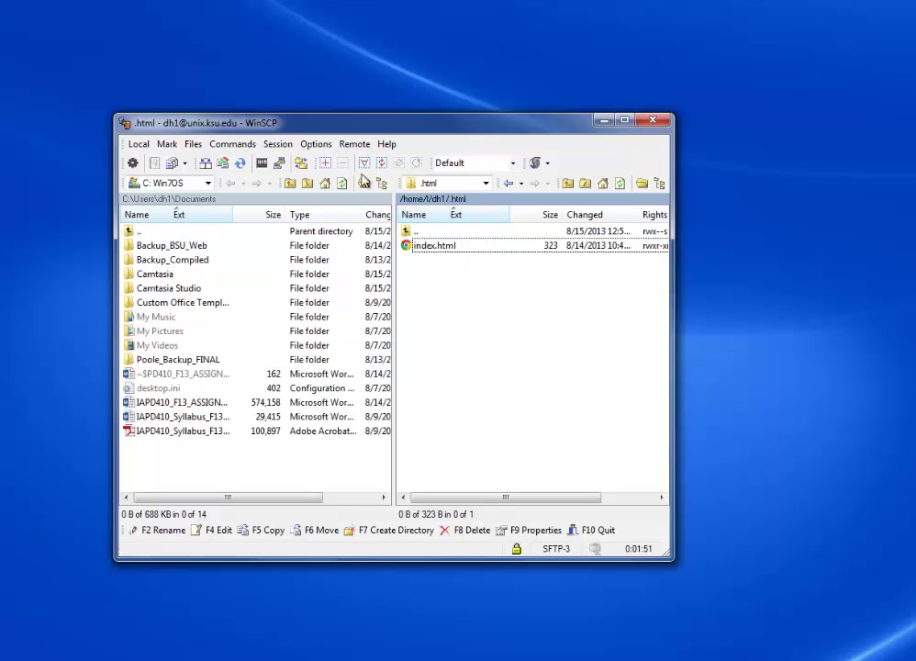
{"action": "left_click", "coordinate": [409, 232]}
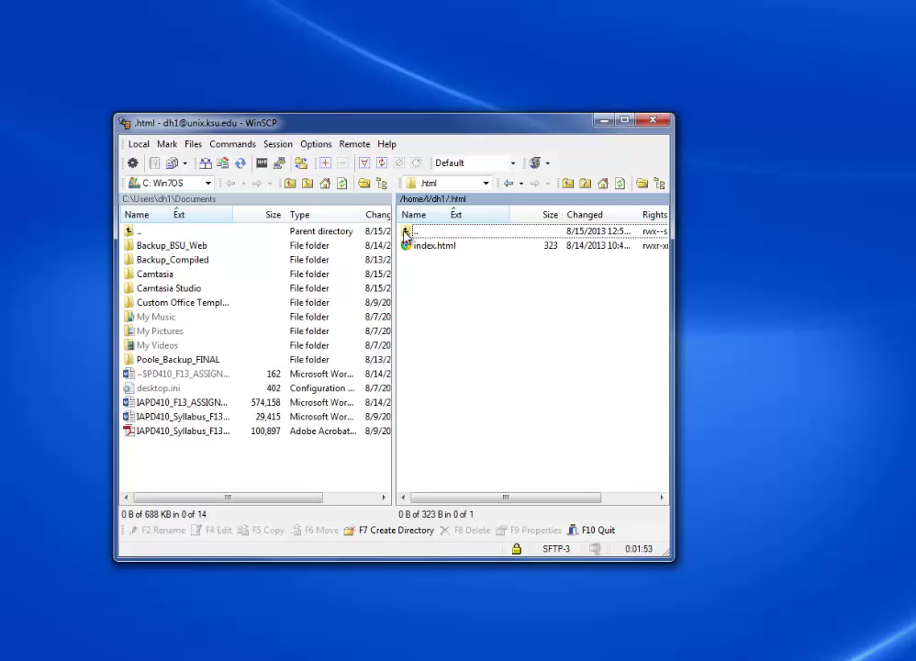
{"action": "double_click", "coordinate": [409, 233]}
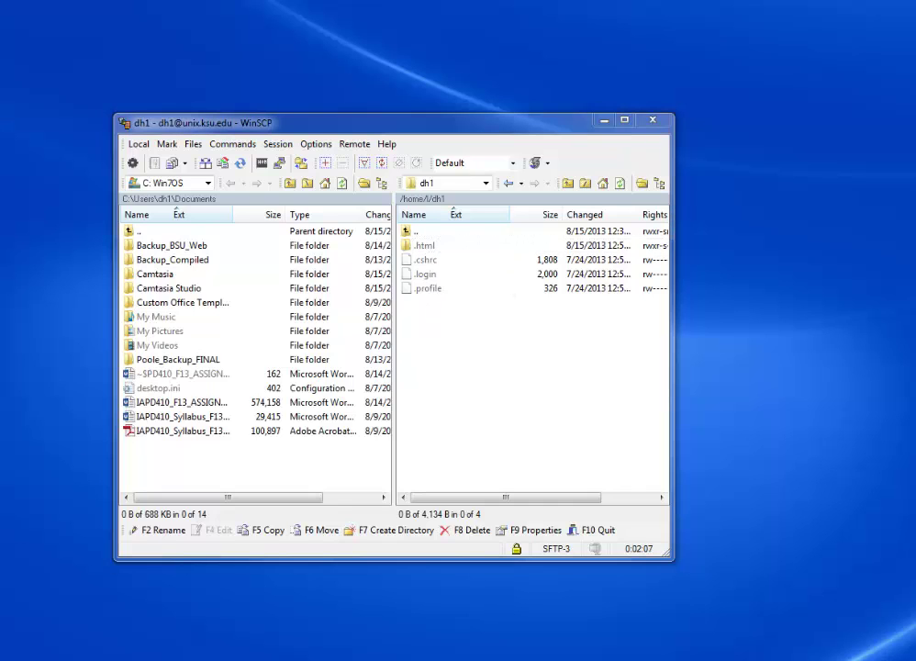
Switch to Chrome and look through the K-State page on restricting access to web pages.
{"action": "key", "text": "alt+Tab"}
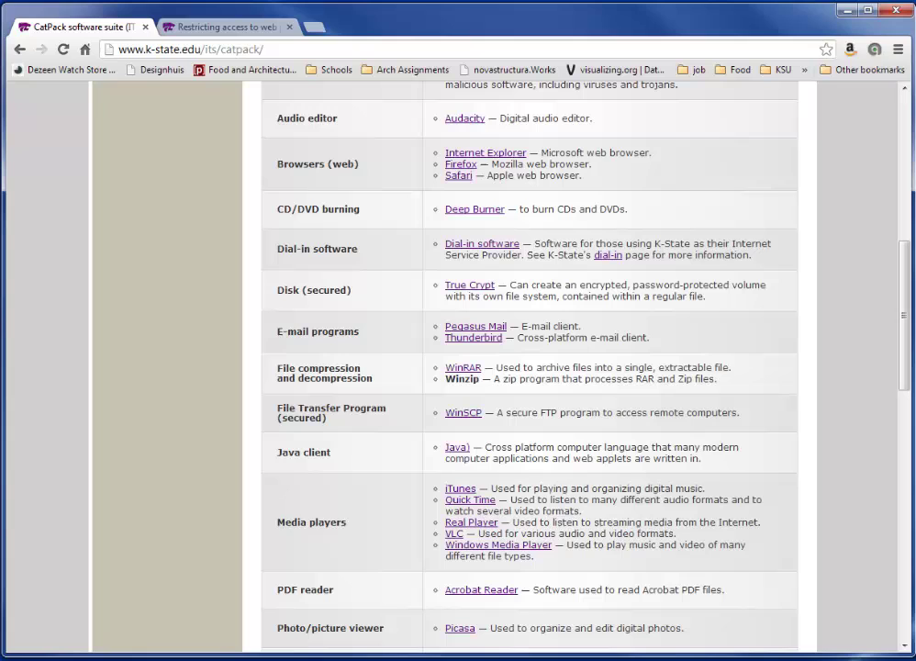
{"action": "left_click", "coordinate": [208, 30]}
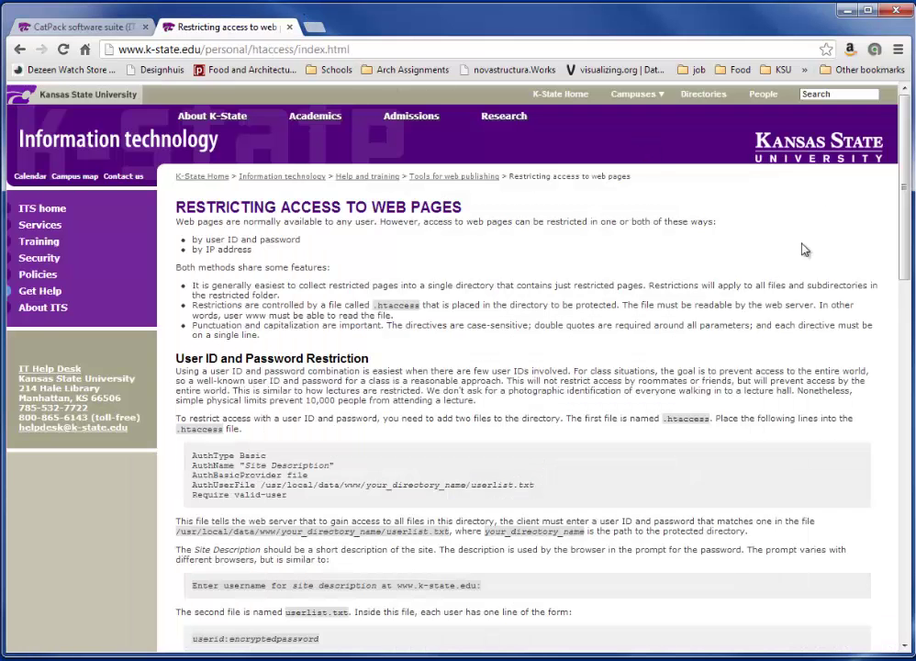
{"action": "scroll", "coordinate": [896, 297], "scroll_direction": "down", "scroll_amount": 4}
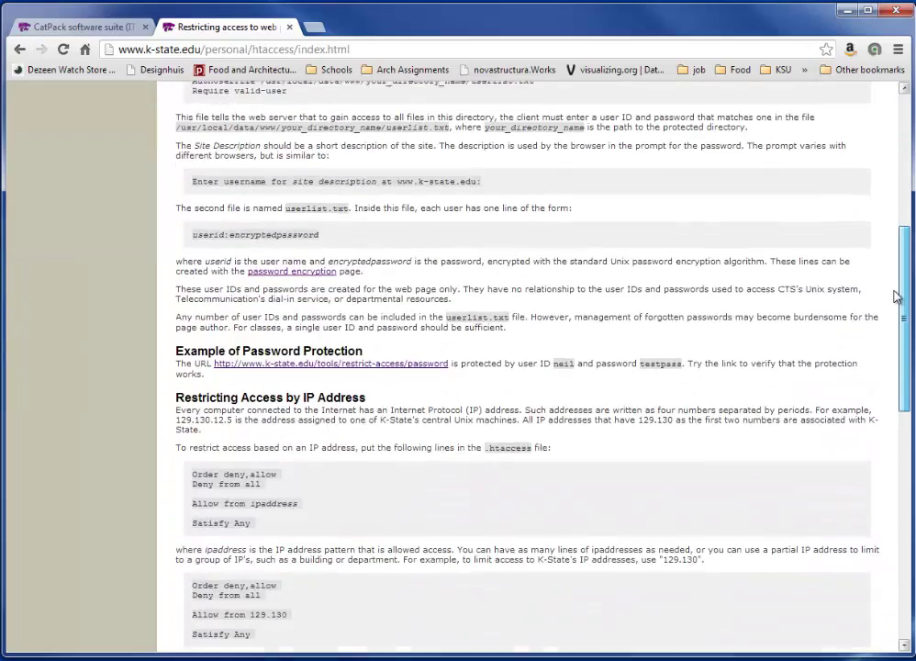
{"action": "scroll", "coordinate": [895, 266], "scroll_direction": "up", "scroll_amount": 4}
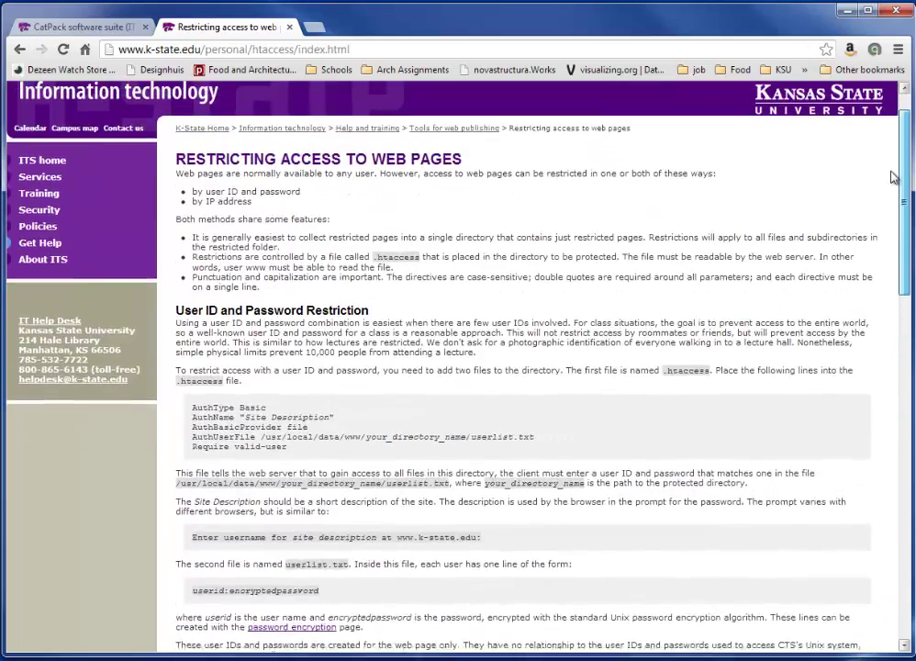
{"action": "scroll", "coordinate": [895, 177], "scroll_direction": "up", "scroll_amount": 1}
Load the account's personal website at www-personal.ksu.edu, with a tilde before the user name and no file name in the address.
{"action": "left_click", "coordinate": [362, 49]}
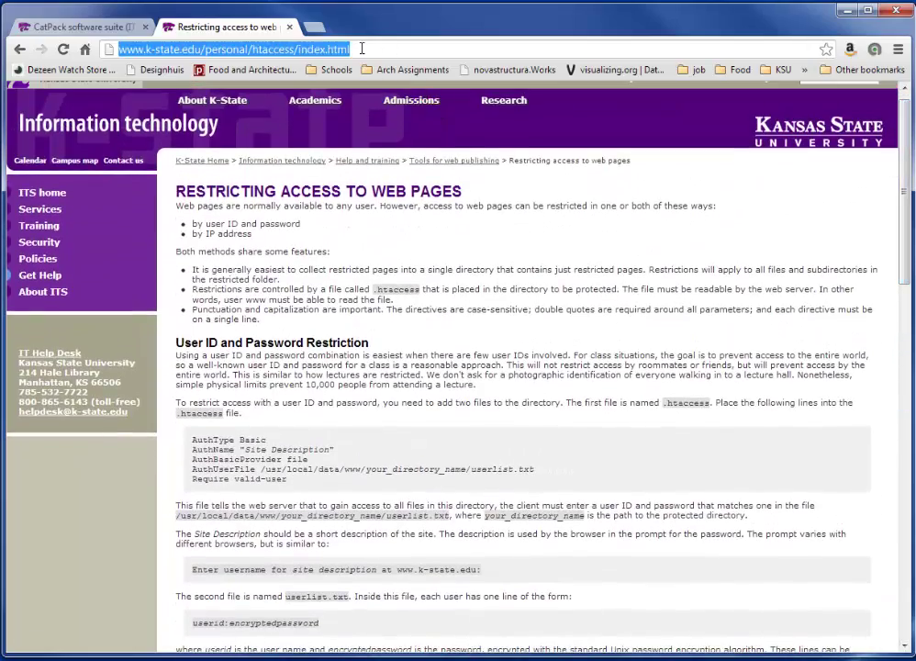
{"action": "type", "text": "www"}
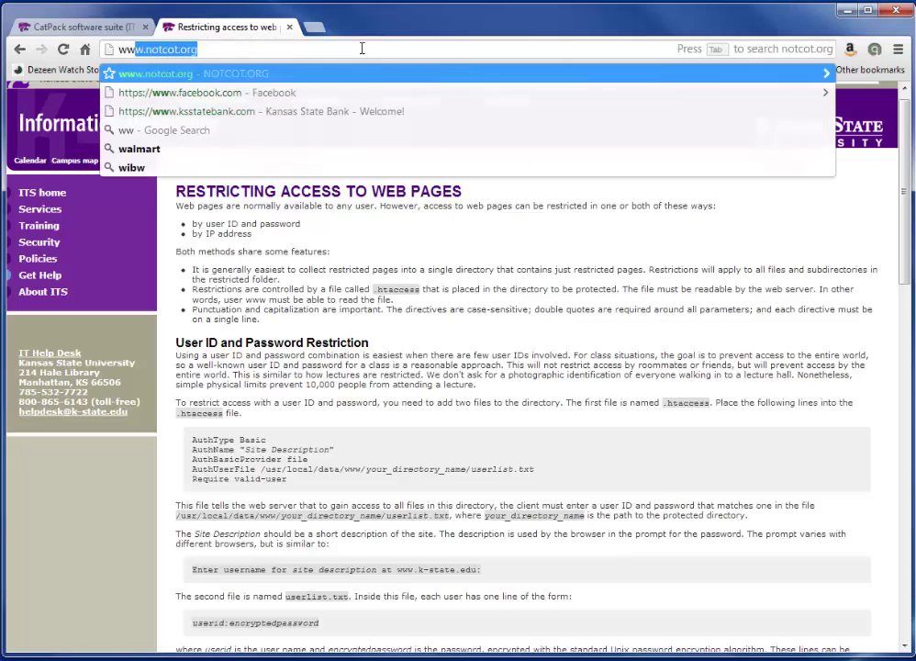
{"action": "type", "text": "-per"}
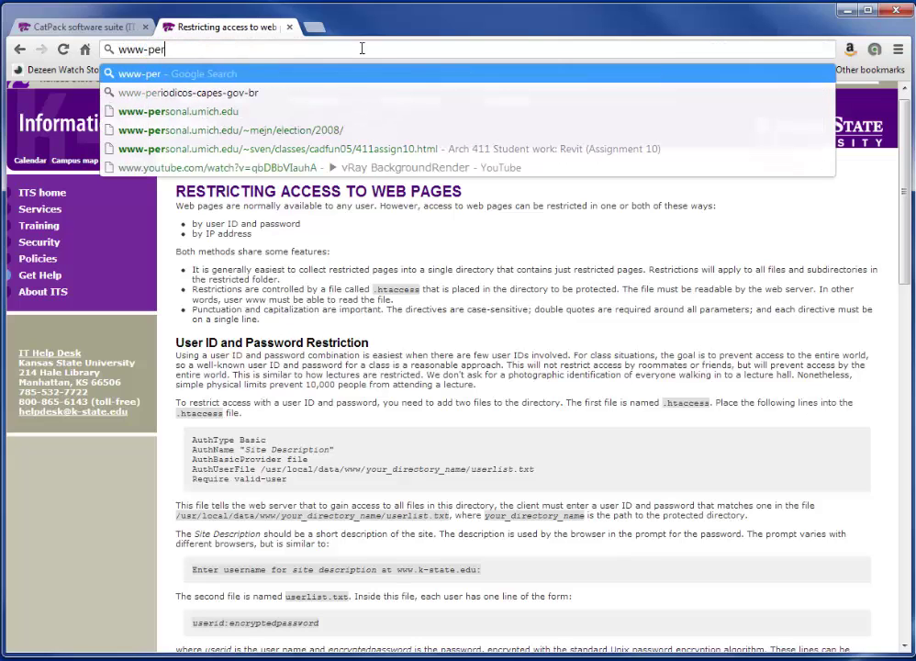
{"action": "type", "text": "son"}
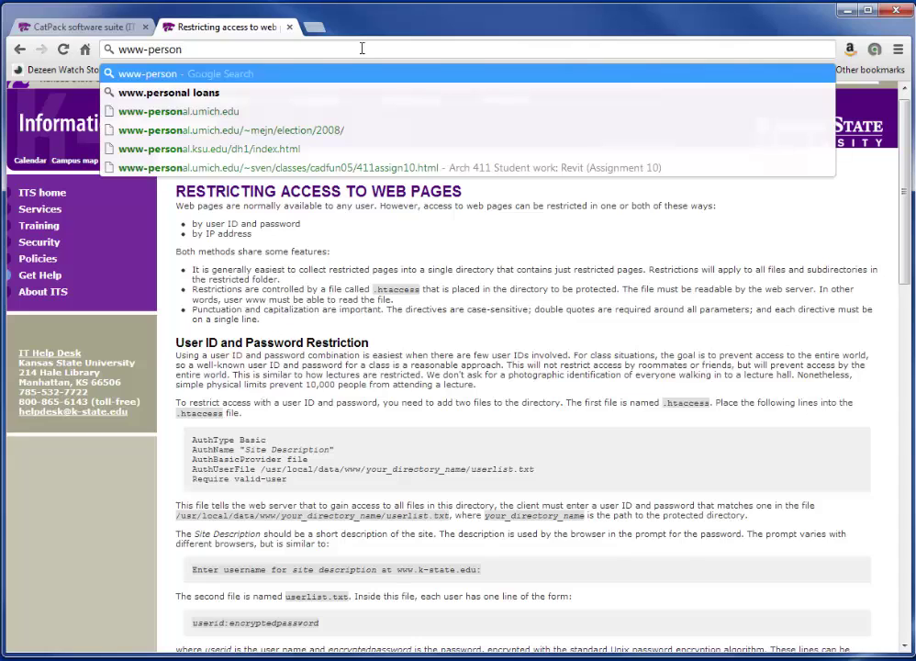
{"action": "type", "text": "al"}
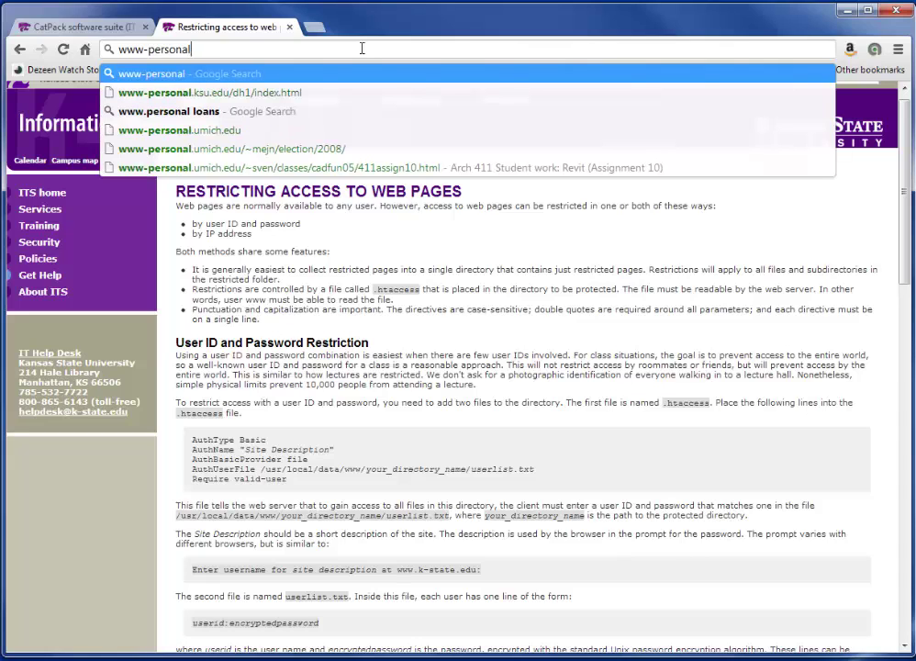
{"action": "key", "text": "Down"}
{"action": "key", "text": "BackSpace"}
{"action": "key", "text": "BackSpace"}
{"action": "key", "text": "BackSpace"}
{"action": "key", "text": "BackSpace"}
{"action": "key", "text": "BackSpace"}
{"action": "key", "text": "BackSpace"}
{"action": "key", "text": "BackSpace"}
{"action": "key", "text": "BackSpace"}
{"action": "key", "text": "BackSpace"}
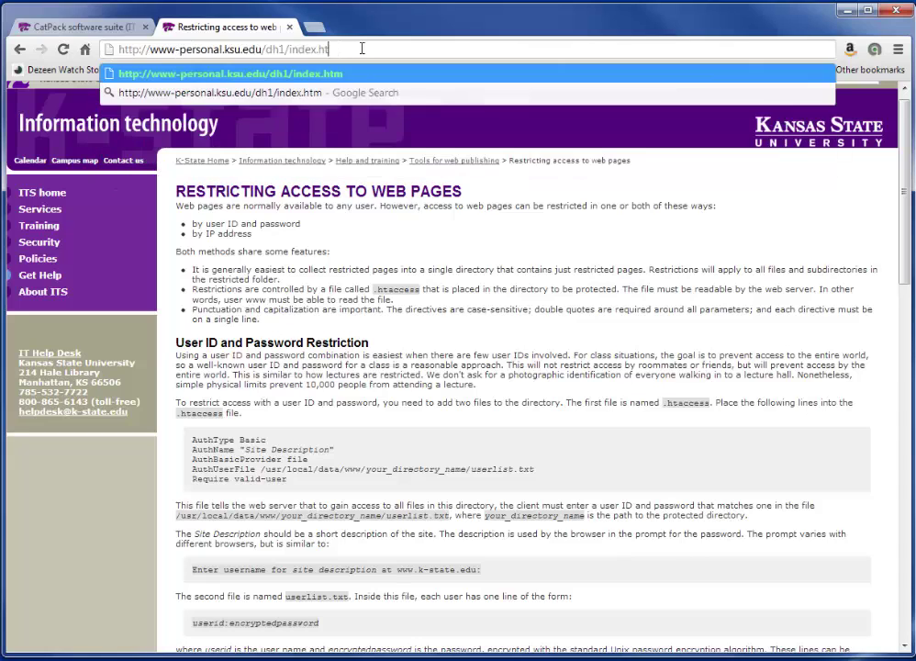
{"action": "key", "text": "BackSpace"}
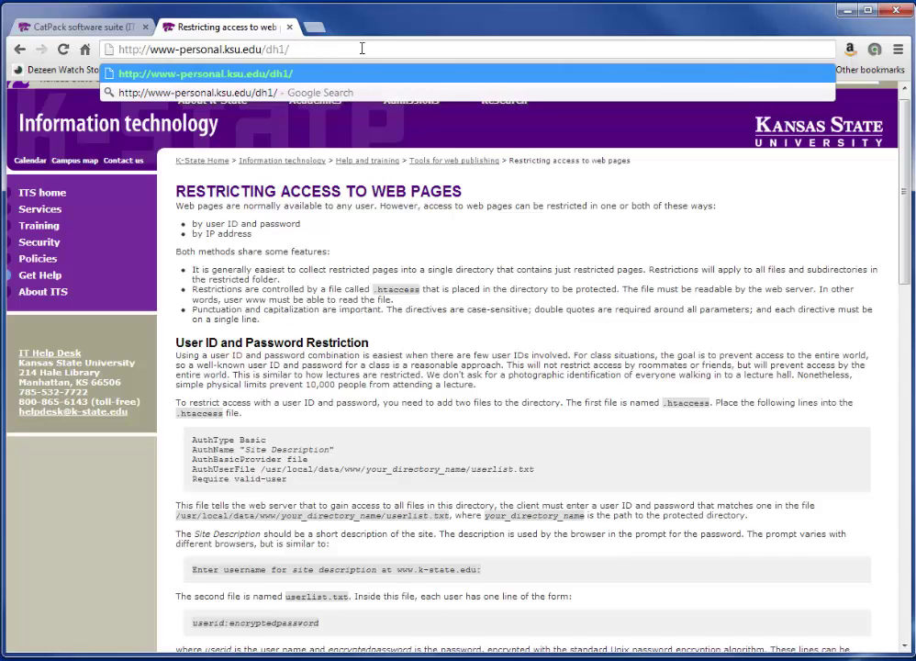
{"action": "left_click_drag", "start_coordinate": [283, 49], "coordinate": [266, 48]}
{"action": "left_click", "coordinate": [305, 50]}
{"action": "key", "text": "Return"}
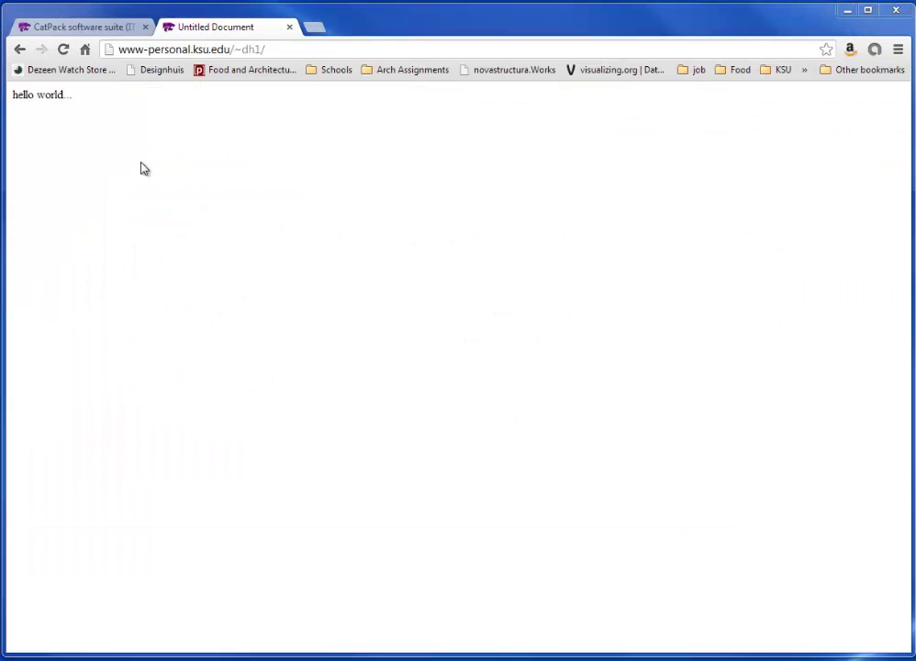
Examine the user name part of the web address and the text of the loaded page.
{"action": "left_click_drag", "start_coordinate": [272, 49], "coordinate": [244, 51]}
{"action": "left_click", "coordinate": [241, 50]}
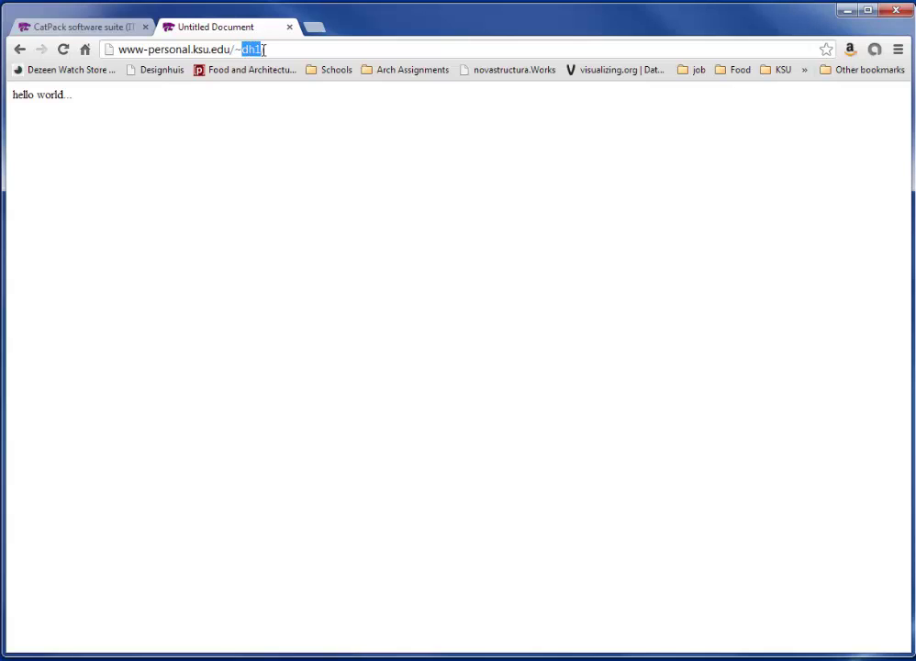
{"action": "left_click", "coordinate": [277, 48]}
{"action": "left_click_drag", "start_coordinate": [79, 101], "coordinate": [13, 96]}
{"action": "left_click", "coordinate": [73, 157]}
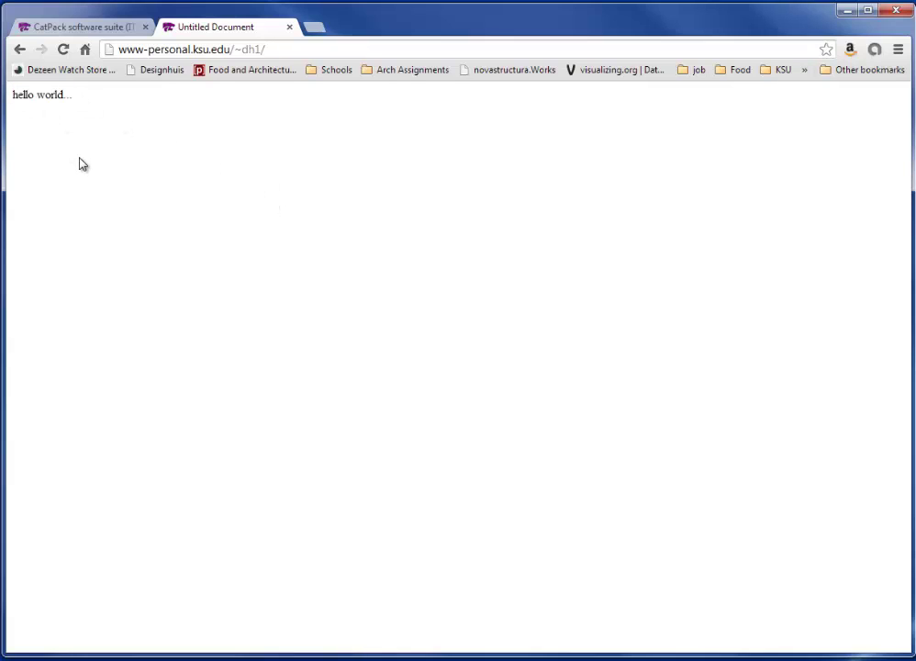